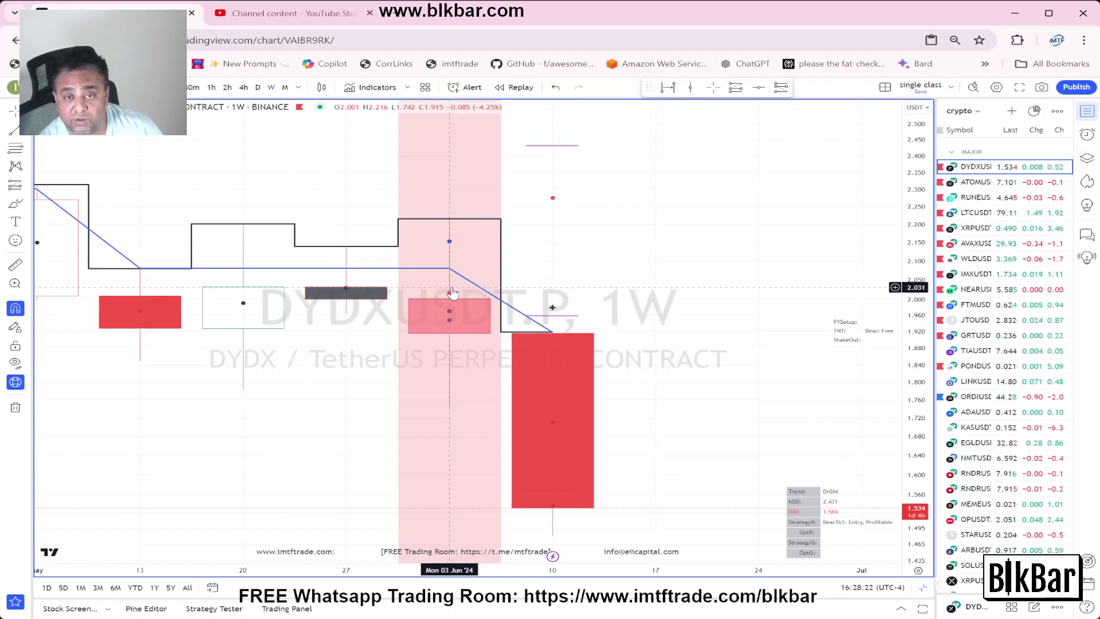
# Examine the DYDXUSDT.P weekly candles and the price levels beneath them at wide and narrow price scales
pyautogui.moveTo(908, 232); pyautogui.dragTo(838, 454)
pyautogui.moveTo(679, 399); pyautogui.dragTo(688, 322)
pyautogui.moveTo(916, 274); pyautogui.dragTo(915, 467)
pyautogui.moveTo(687, 417); pyautogui.dragTo(779, 373)
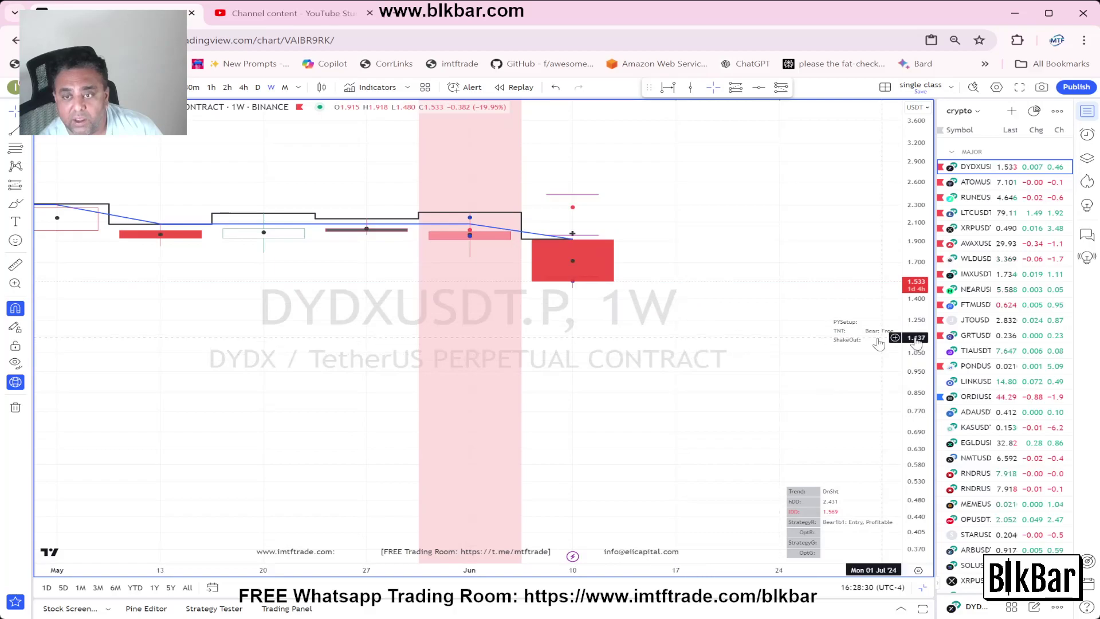
pyautogui.moveTo(922, 286); pyautogui.dragTo(897, 547)
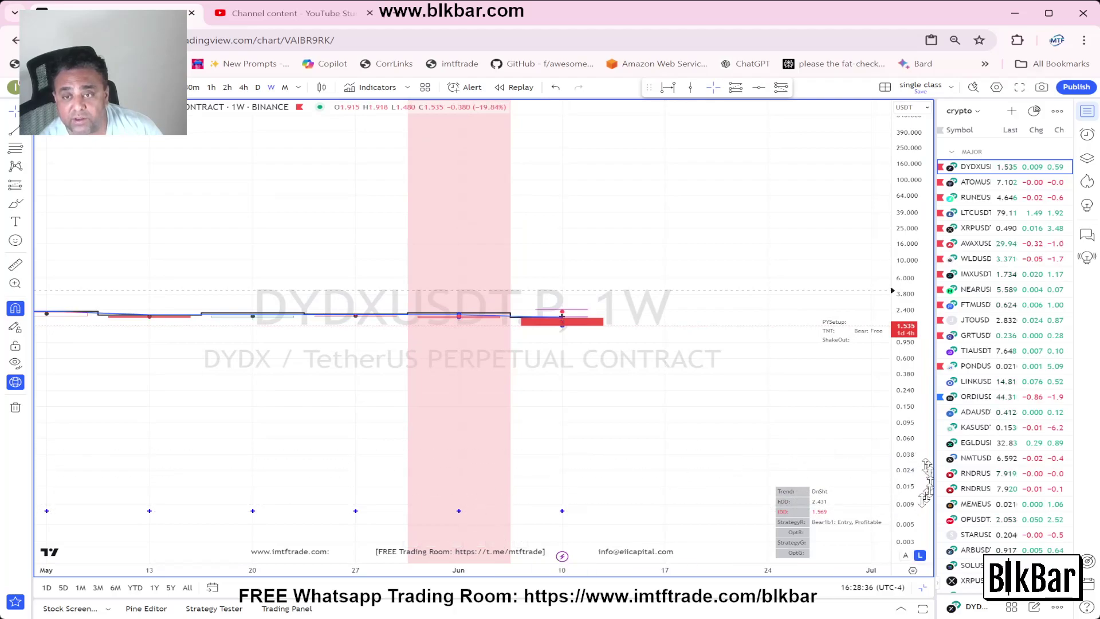
pyautogui.moveTo(896, 507); pyautogui.dragTo(885, 252)
pyautogui.moveTo(911, 470); pyautogui.dragTo(911, 401)
pyautogui.moveTo(658, 314); pyautogui.dragTo(593, 426)
pyautogui.moveTo(912, 490); pyautogui.dragTo(911, 424)
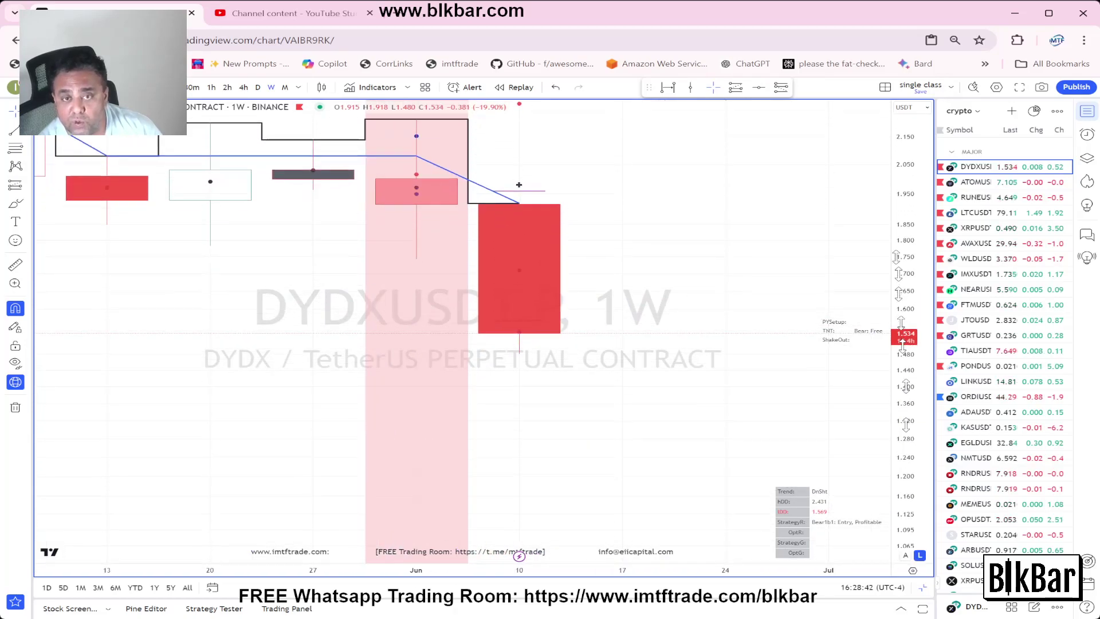
pyautogui.moveTo(757, 292); pyautogui.dragTo(731, 388)
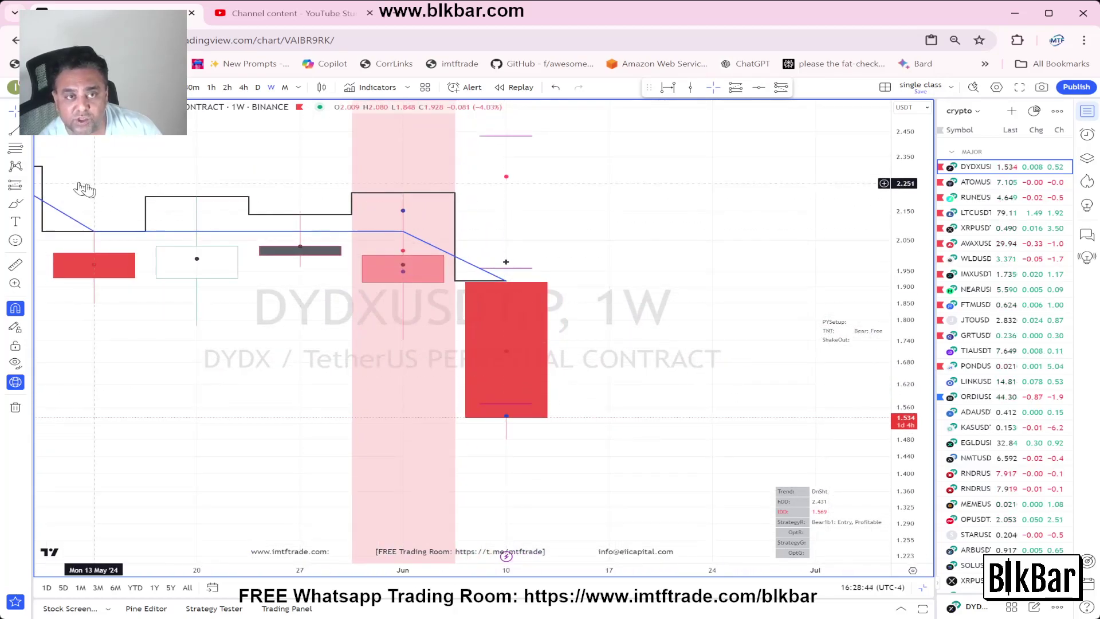
# Place a short position at 17 June on the DYDXUSDT.P weekly chart with entry 1.944, stop 2.019 and target about 1.529
pyautogui.click(31, 189)
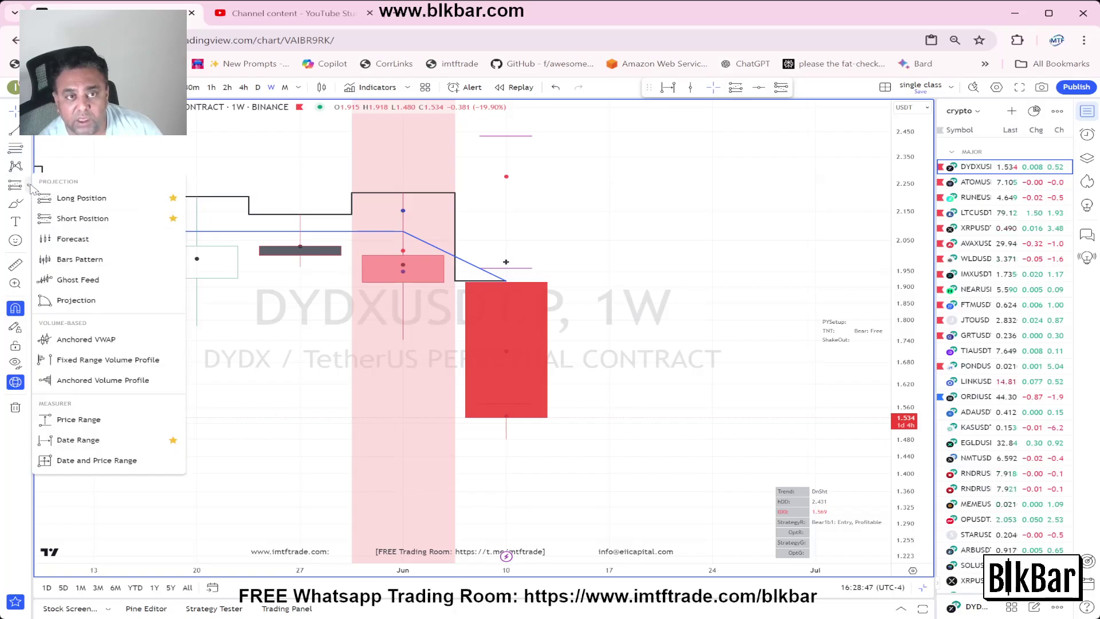
pyautogui.click(68, 216)
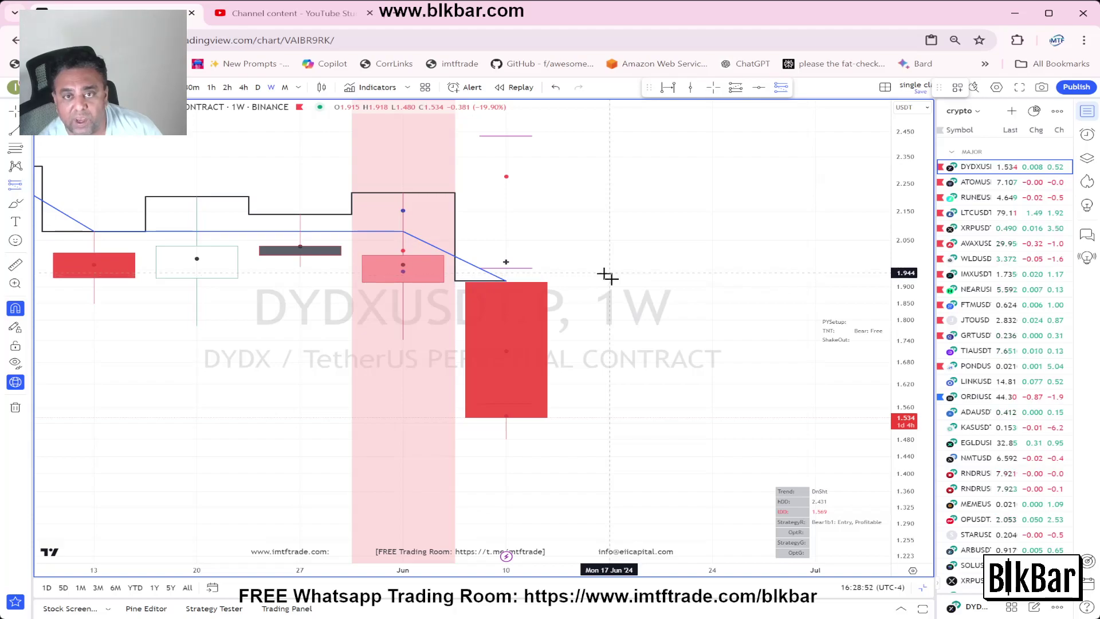
pyautogui.click(608, 274)
pyautogui.moveTo(619, 230); pyautogui.dragTo(614, 250)
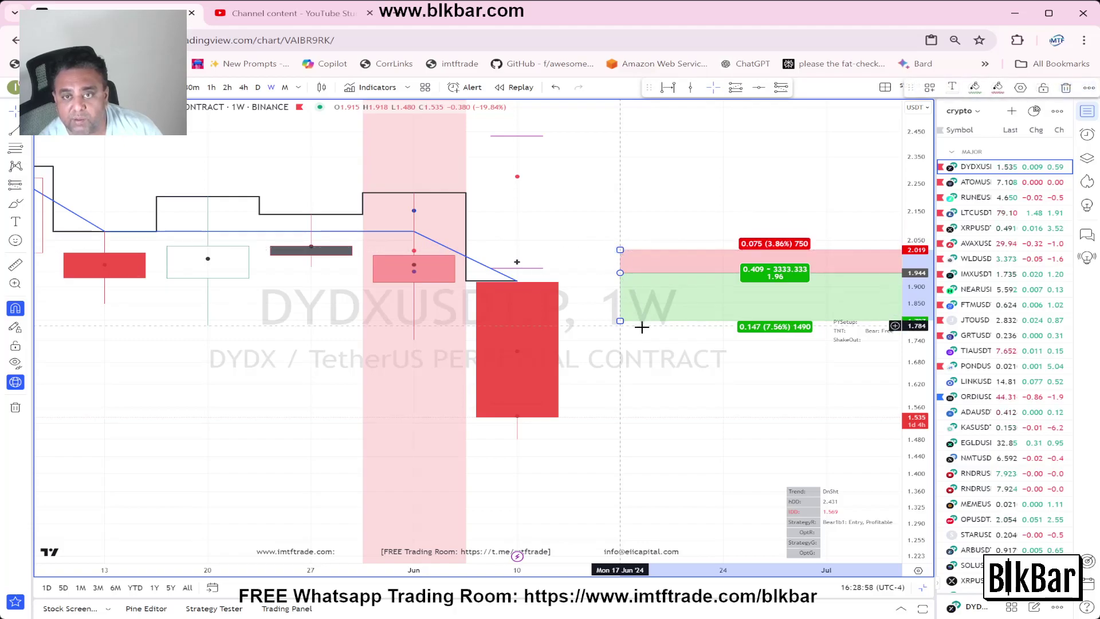
pyautogui.moveTo(620, 322)
pyautogui.mouseDown()
pyautogui.moveTo(618, 360)
pyautogui.moveTo(623, 348)
pyautogui.mouseUp()
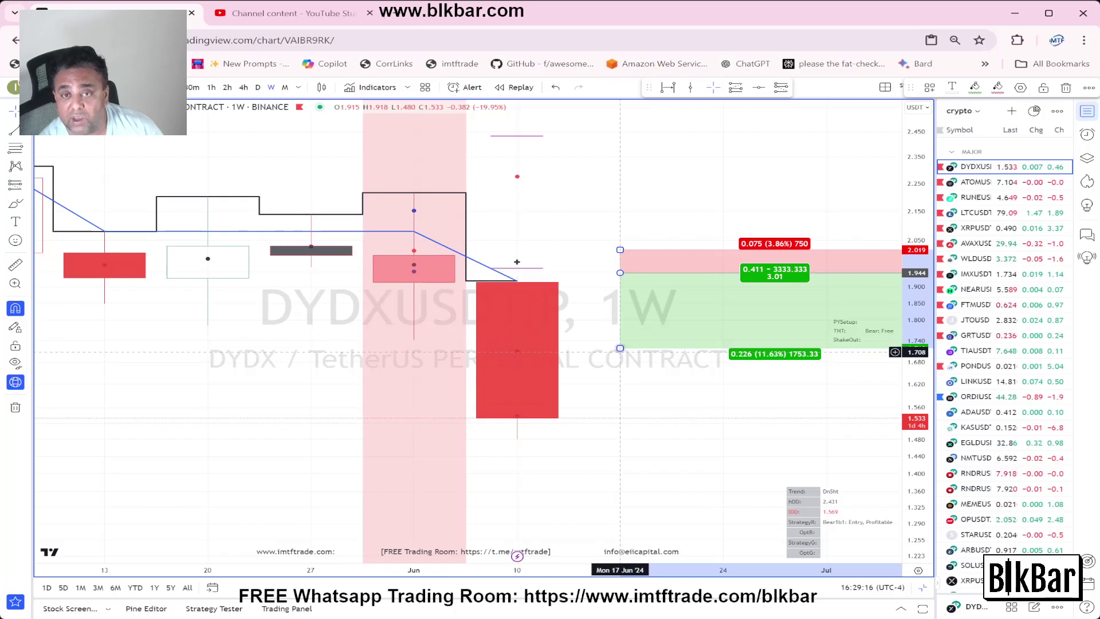
pyautogui.moveTo(620, 350); pyautogui.dragTo(613, 420)
# Extend the DYDXUSDT.P short position's profit target down to about 0.008, near the lowest plotted indicator markers
pyautogui.moveTo(912, 327); pyautogui.dragTo(889, 456)
pyautogui.moveTo(659, 454); pyautogui.dragTo(639, 362)
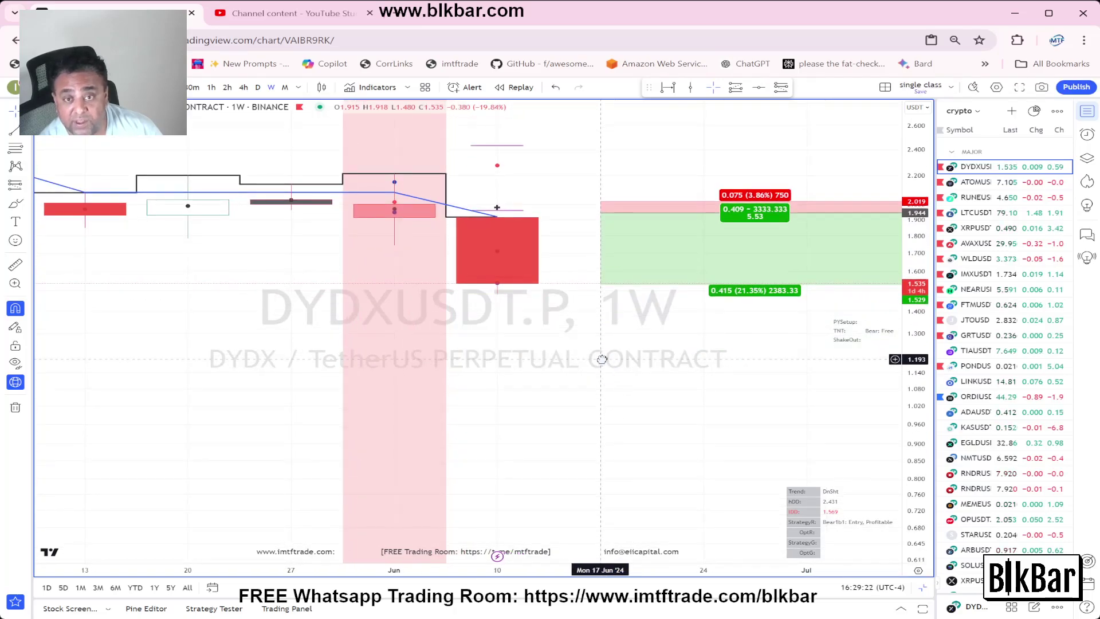
pyautogui.moveTo(911, 298); pyautogui.dragTo(908, 361)
pyautogui.moveTo(593, 466); pyautogui.dragTo(595, 343)
pyautogui.moveTo(912, 302); pyautogui.dragTo(910, 366)
pyautogui.moveTo(504, 425); pyautogui.dragTo(557, 288)
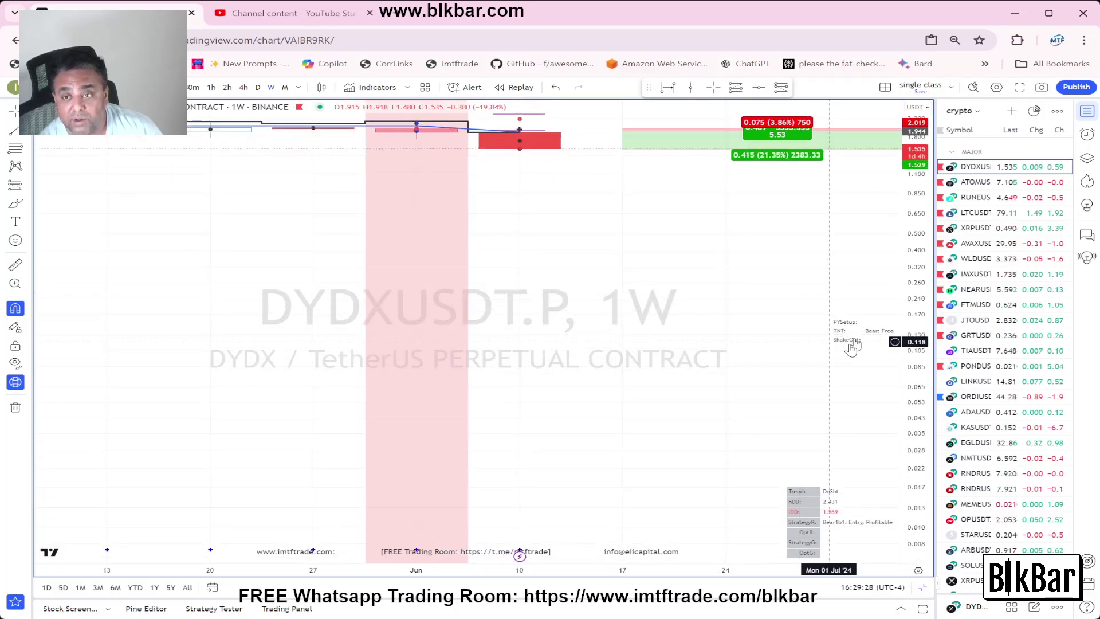
pyautogui.moveTo(922, 292); pyautogui.dragTo(921, 326)
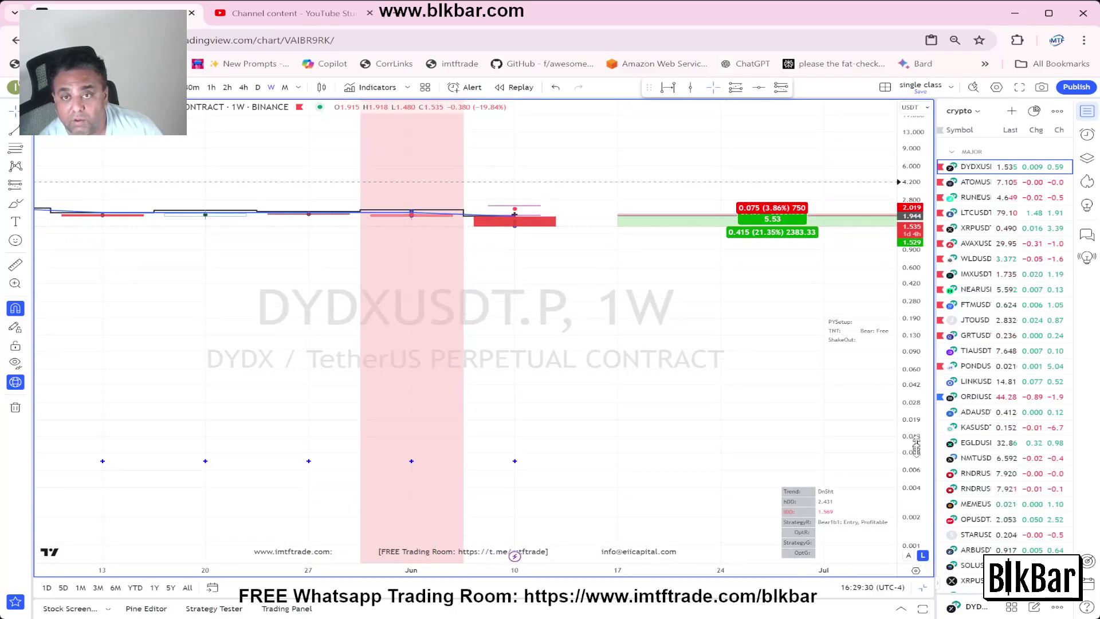
pyautogui.click(740, 234)
pyautogui.moveTo(617, 226)
pyautogui.mouseDown()
pyautogui.moveTo(614, 405)
pyautogui.moveTo(596, 454)
pyautogui.mouseUp()
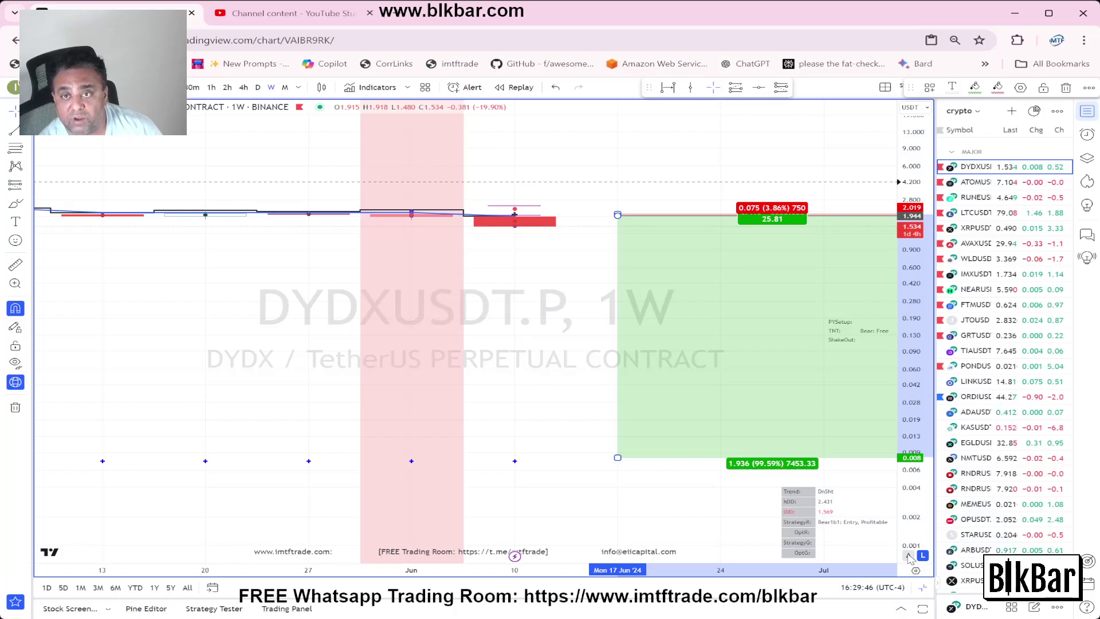
# Restore automatic price scaling on the DYDXUSDT.P chart and review the short position's entry and stop zone beside the weekly candles
pyautogui.click(910, 557)
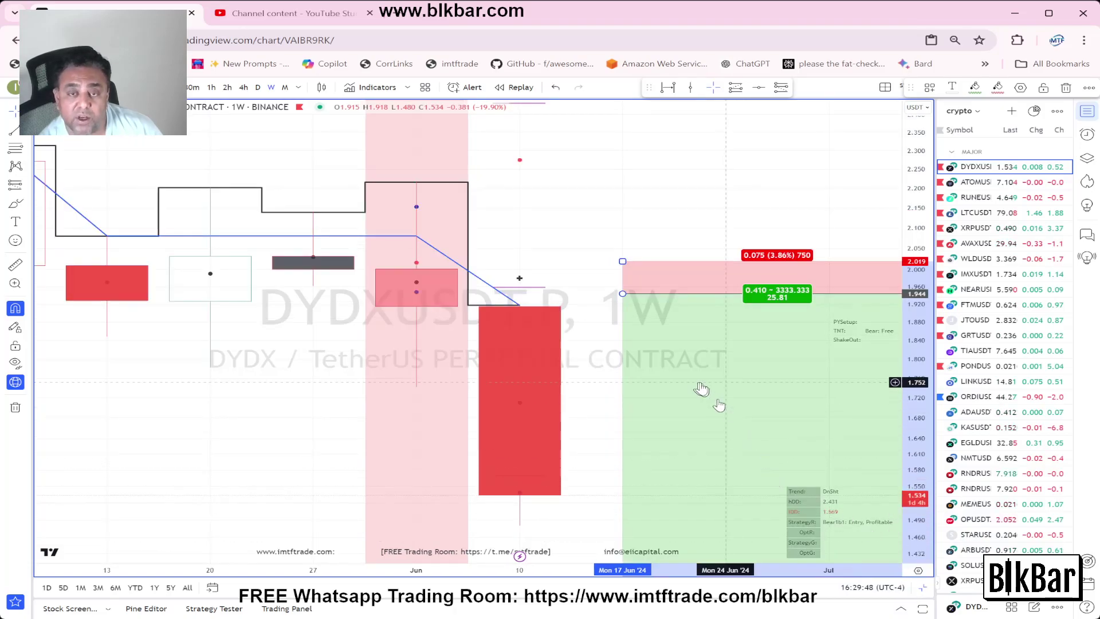
pyautogui.moveTo(911, 175); pyautogui.dragTo(892, 453)
pyautogui.moveTo(471, 461); pyautogui.dragTo(421, 434)
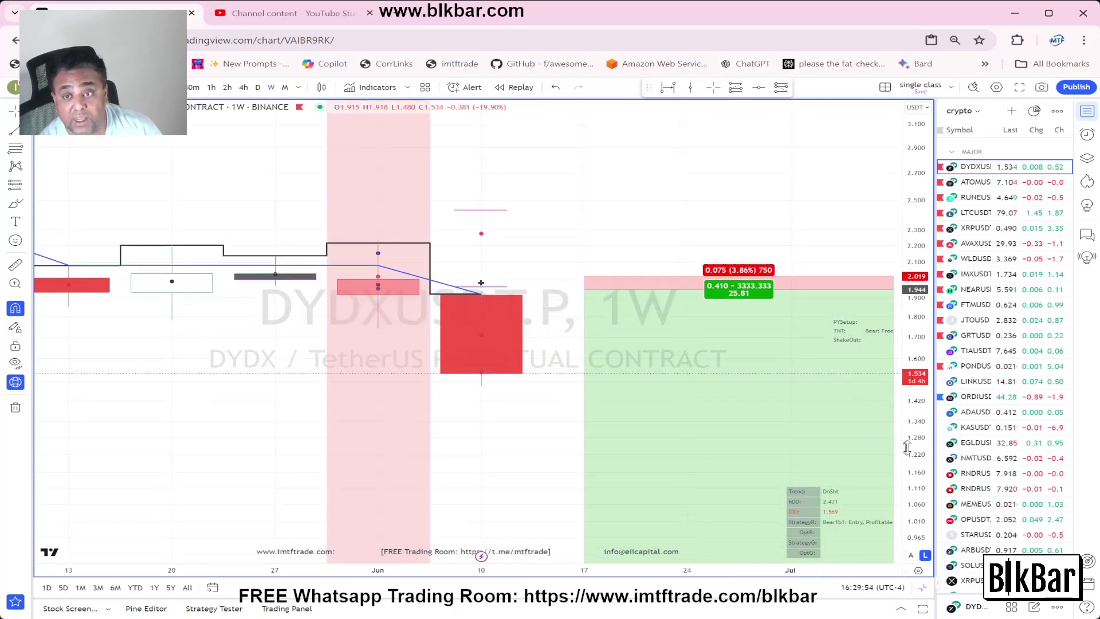
pyautogui.moveTo(920, 429); pyautogui.dragTo(917, 321)
pyautogui.moveTo(216, 331); pyautogui.dragTo(232, 402)
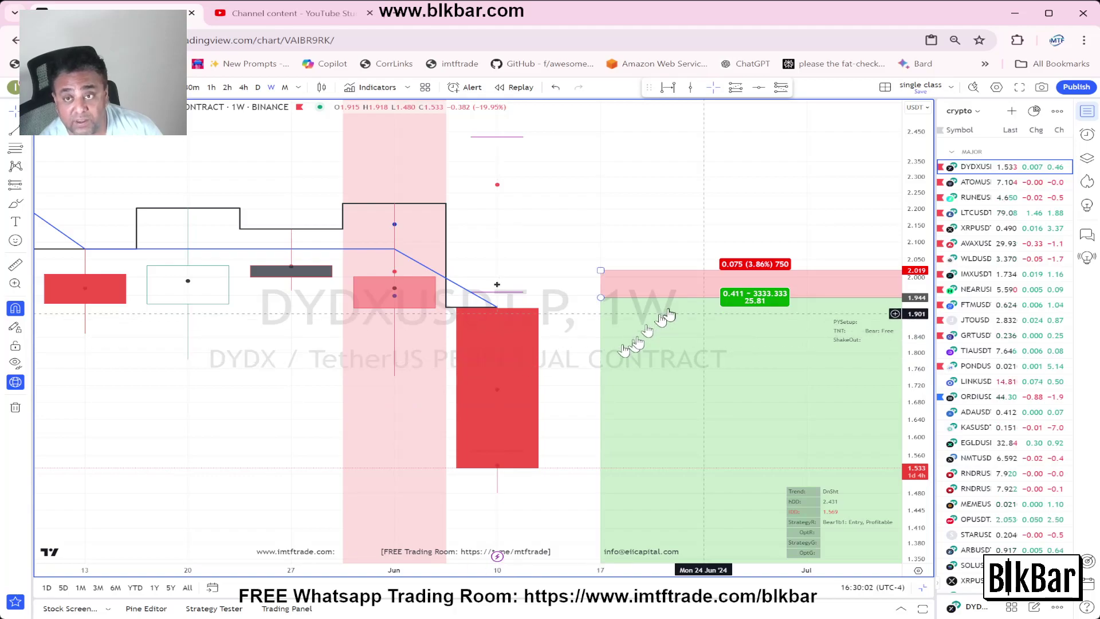
# Review the latest weekly candles on the ATOMUSDT.P and RUNEUSDT charts from the crypto watchlist
pyautogui.click(981, 181)
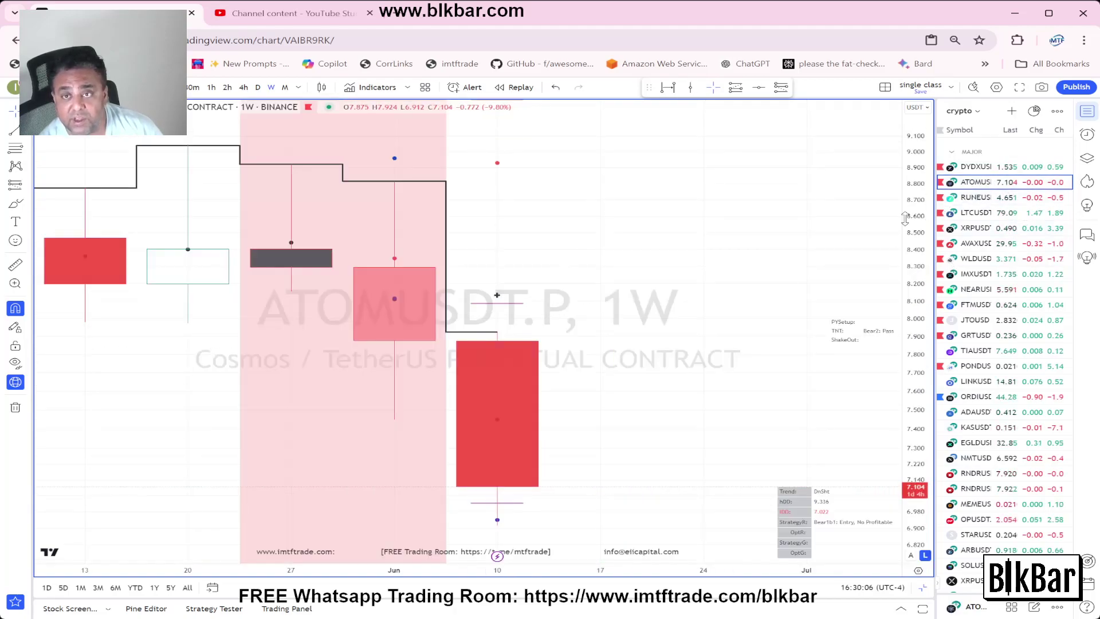
pyautogui.moveTo(923, 232); pyautogui.dragTo(855, 445)
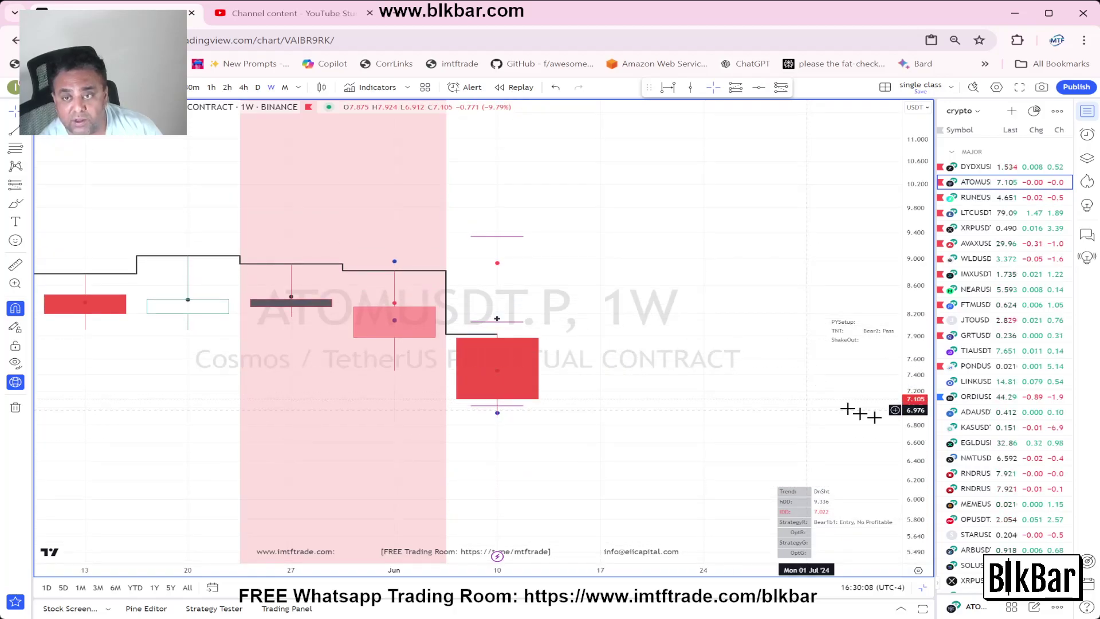
pyautogui.moveTo(920, 410); pyautogui.dragTo(875, 216)
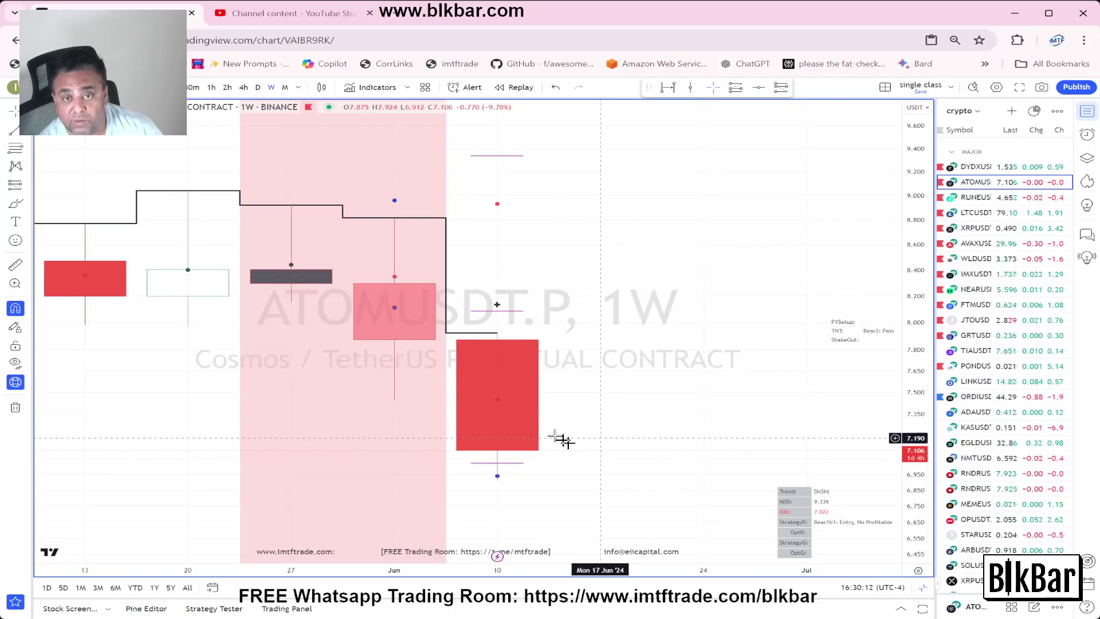
pyautogui.click(977, 197)
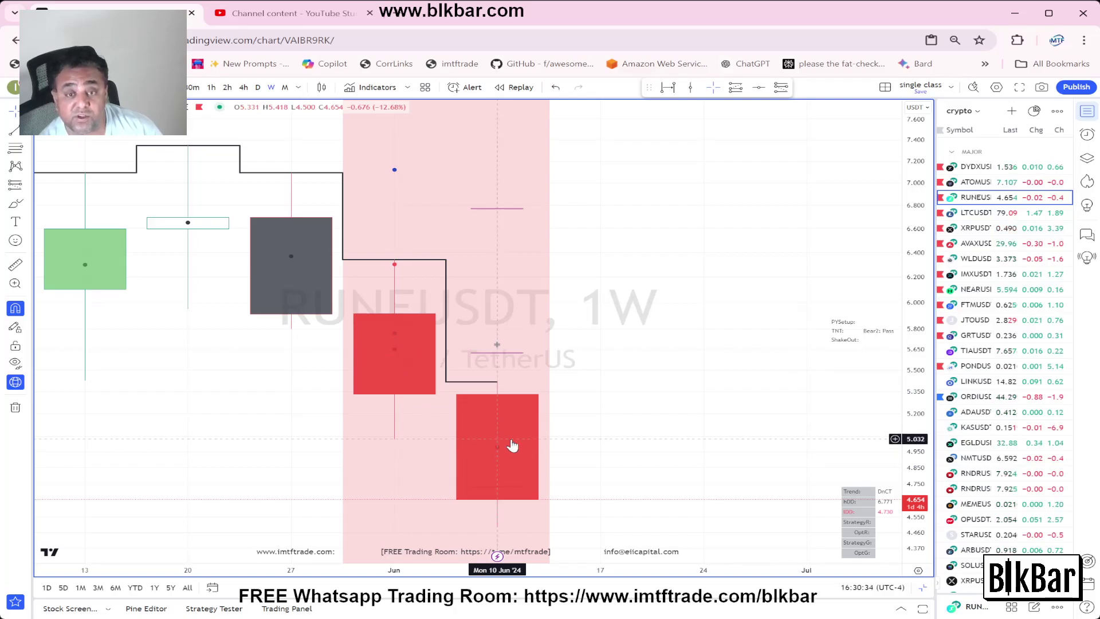
pyautogui.moveTo(587, 424); pyautogui.dragTo(611, 379)
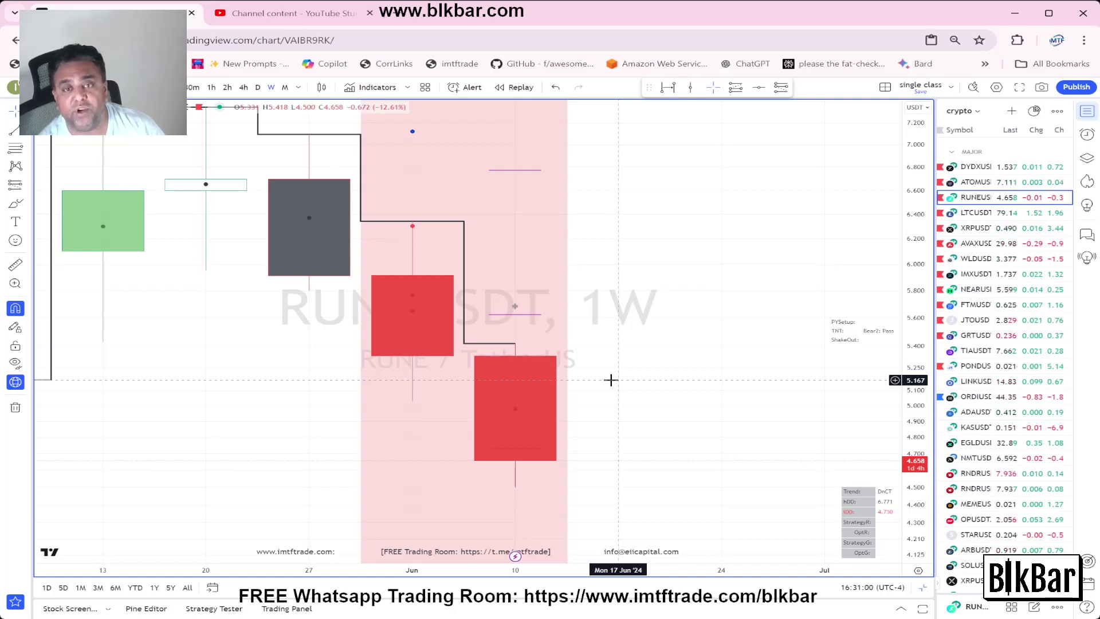
# Review the weekly charts of LTCUSDT, XRPUSDT.P, AVAXUSDT.P and WLDUSDT.P in turn
pyautogui.click(989, 217)
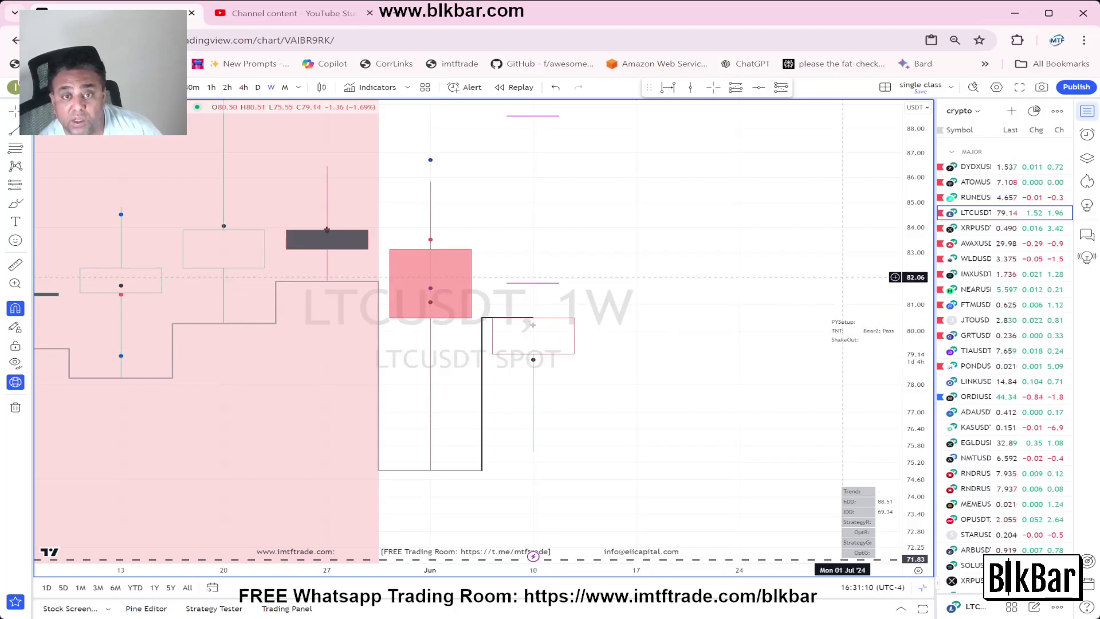
pyautogui.click(976, 230)
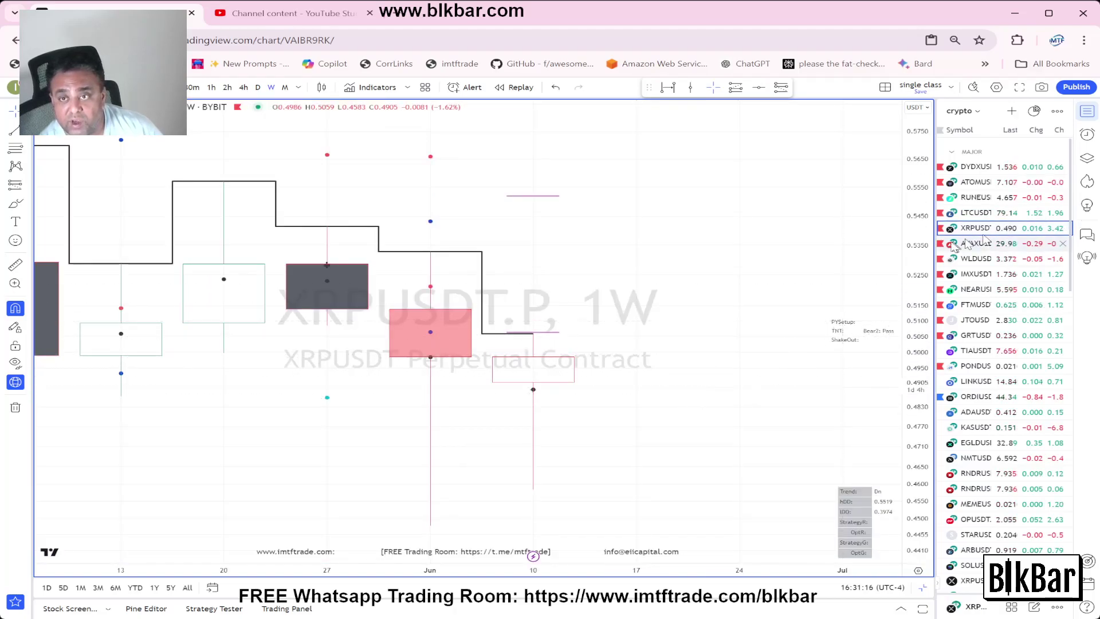
pyautogui.click(974, 245)
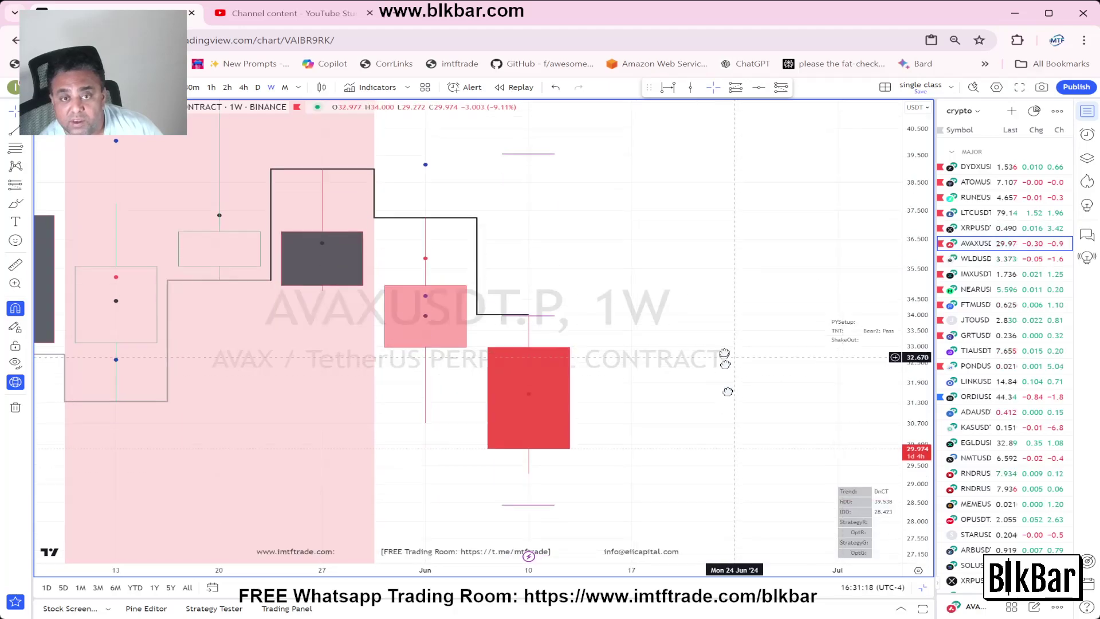
pyautogui.click(976, 259)
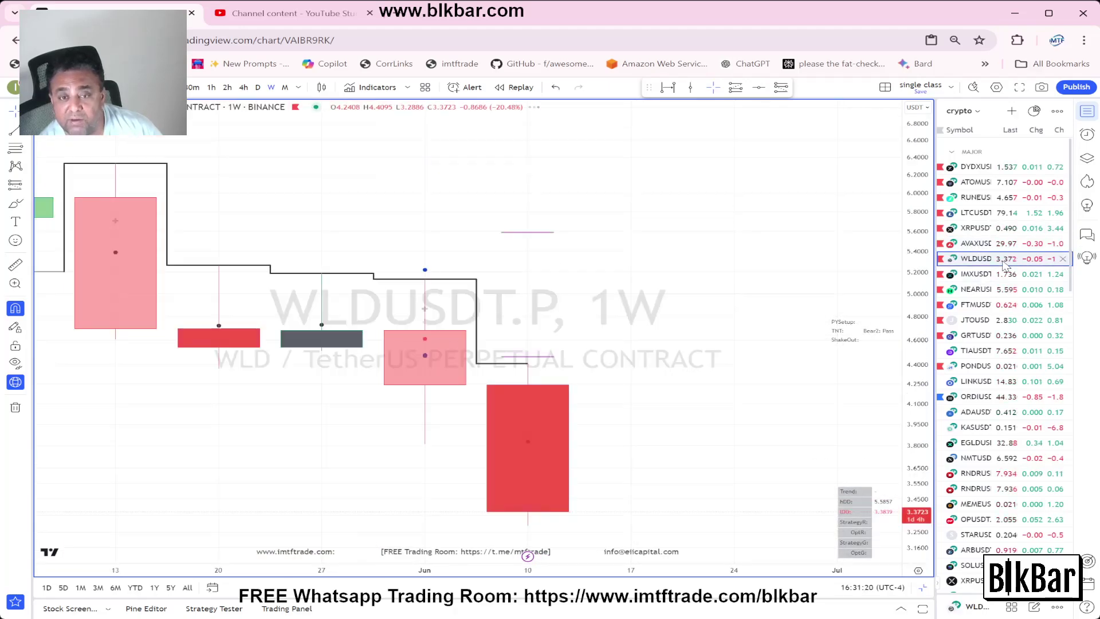
pyautogui.moveTo(783, 403); pyautogui.dragTo(810, 321)
# Review the weekly charts of IMX, NEAR, FTM and JTO in watchlist order
pyautogui.click(990, 276)
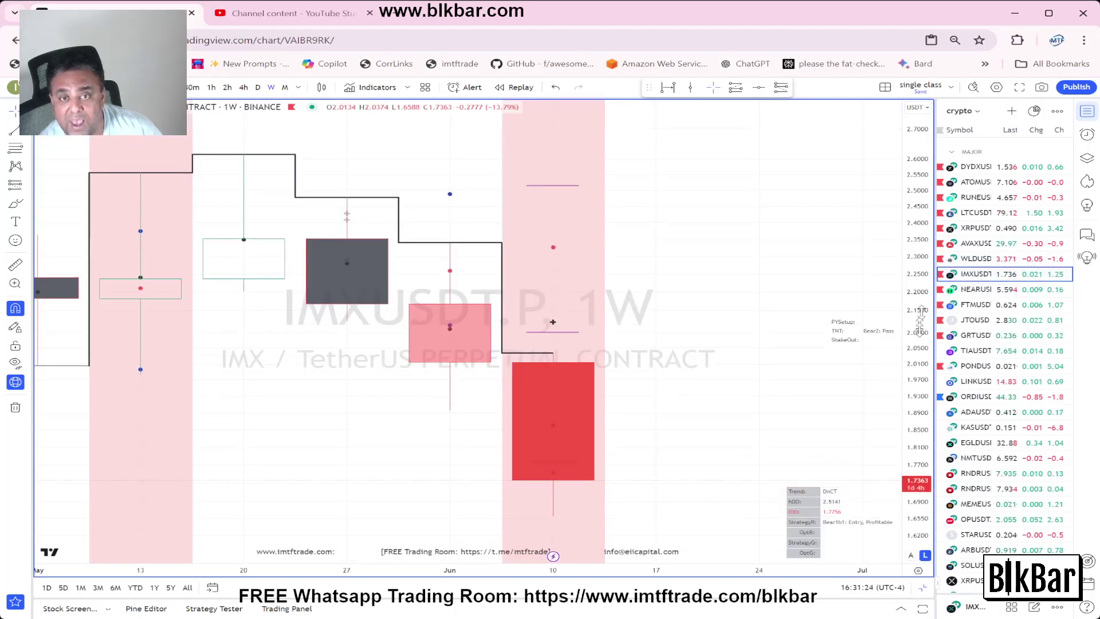
pyautogui.click(974, 289)
pyautogui.moveTo(711, 329); pyautogui.dragTo(672, 279)
pyautogui.click(975, 304)
pyautogui.press('Down')
pyautogui.moveTo(782, 376); pyautogui.dragTo(780, 326)
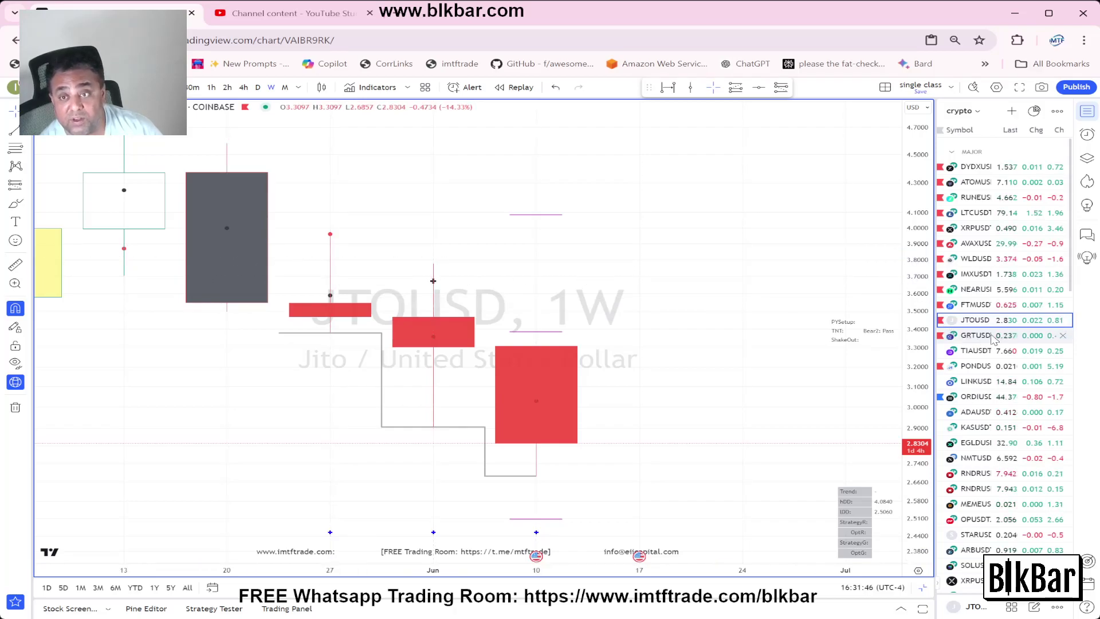
# Review the latest weekly candles on the GRTUSDT.P, TIAUSDT.P and PONDUSDT charts
pyautogui.click(981, 335)
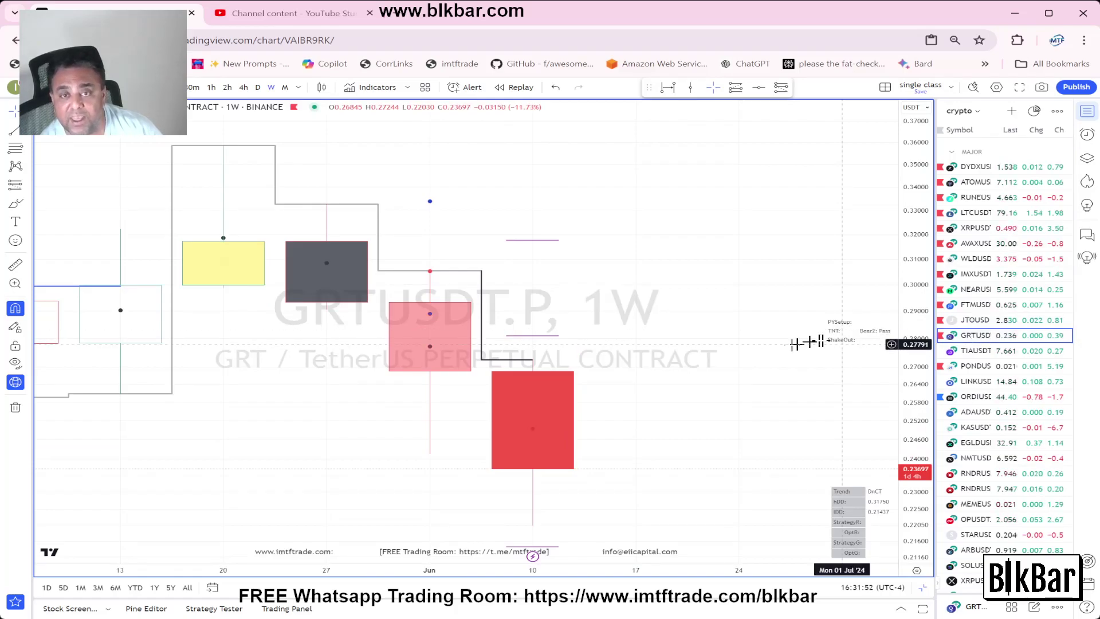
pyautogui.click(975, 352)
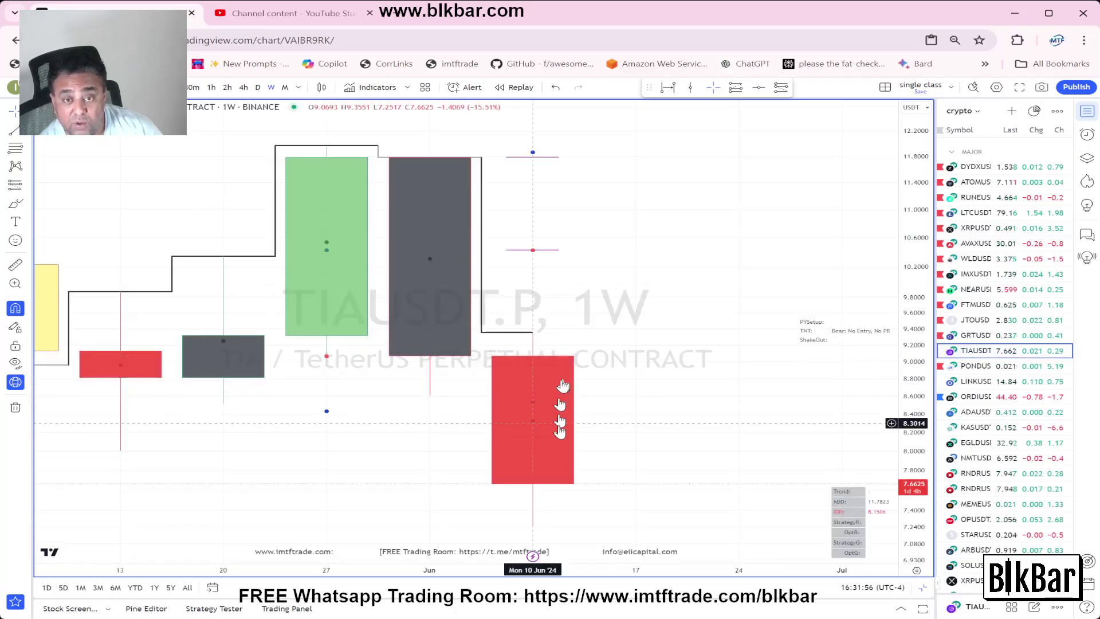
pyautogui.moveTo(656, 396); pyautogui.dragTo(637, 353)
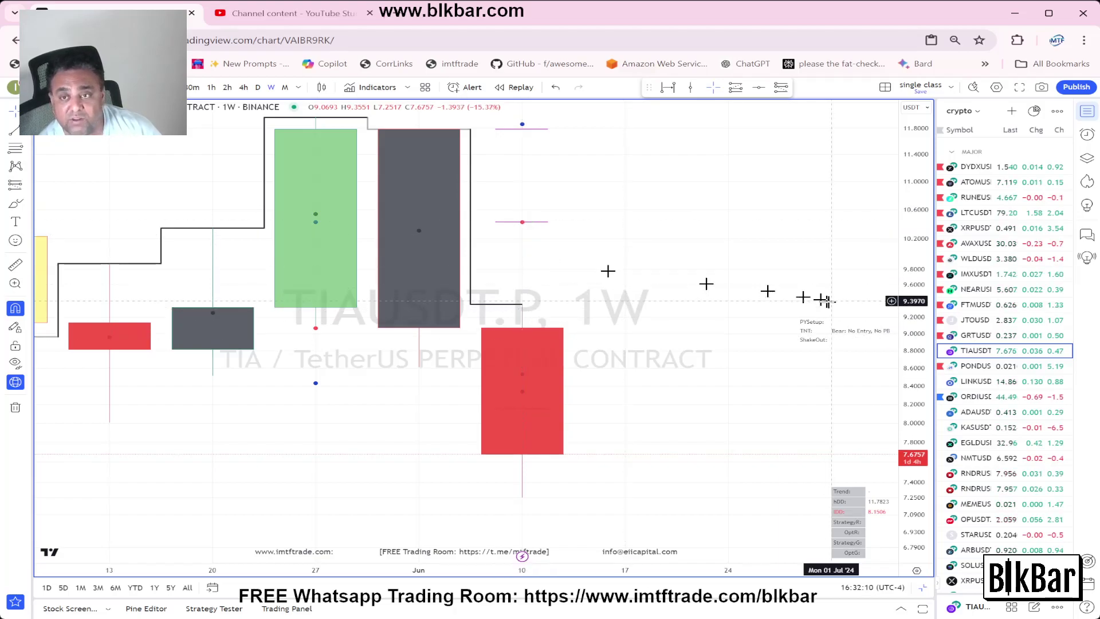
pyautogui.click(979, 367)
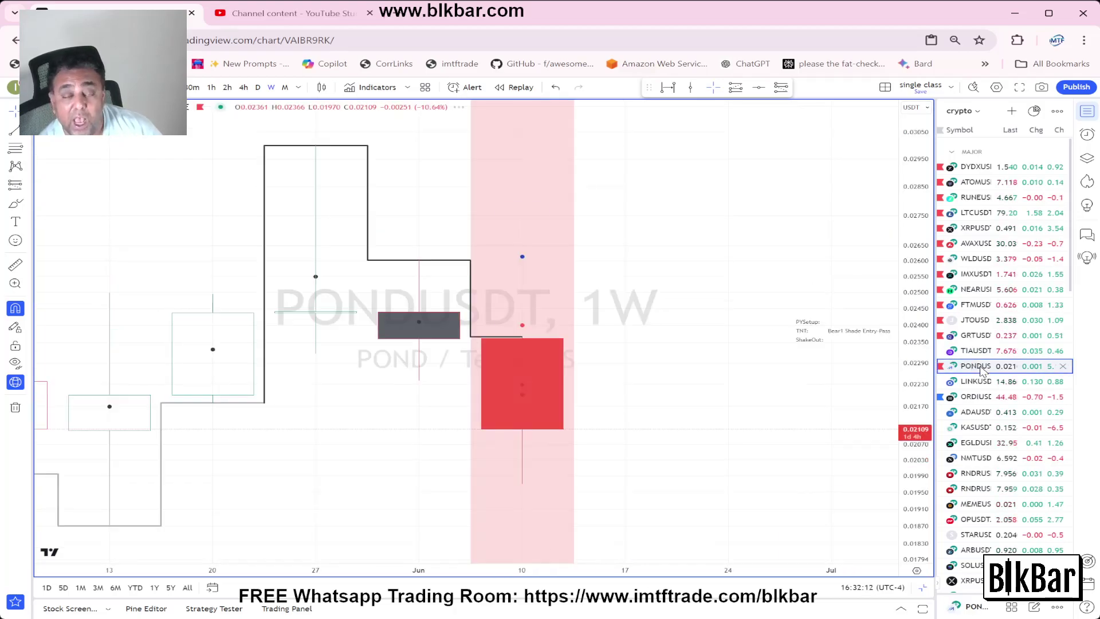
pyautogui.moveTo(728, 378); pyautogui.dragTo(737, 352)
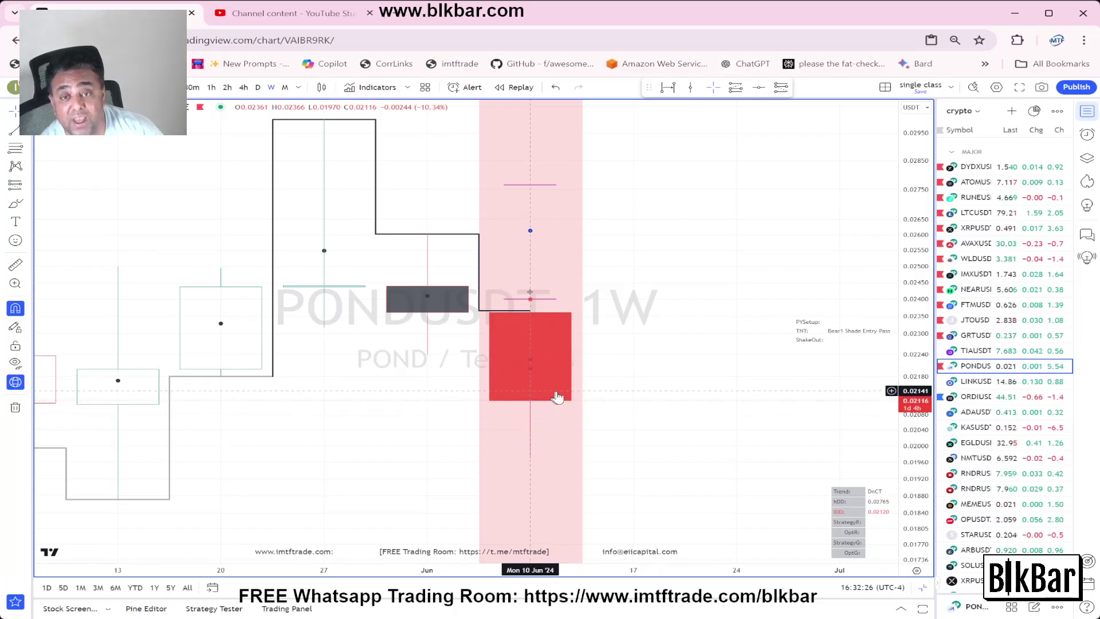
# Review the weekly charts of LINKUSDT.P, ORDIUSDT.P, ADAUSDT.P and KASUSDT, and look over the rest of the watchlist
pyautogui.click(981, 385)
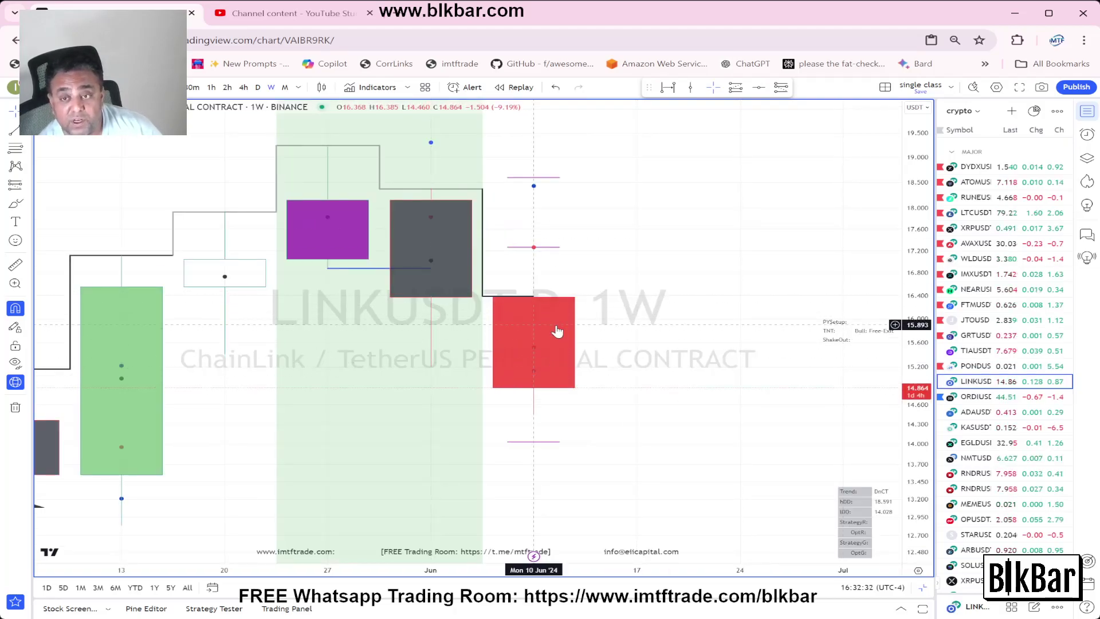
pyautogui.click(998, 397)
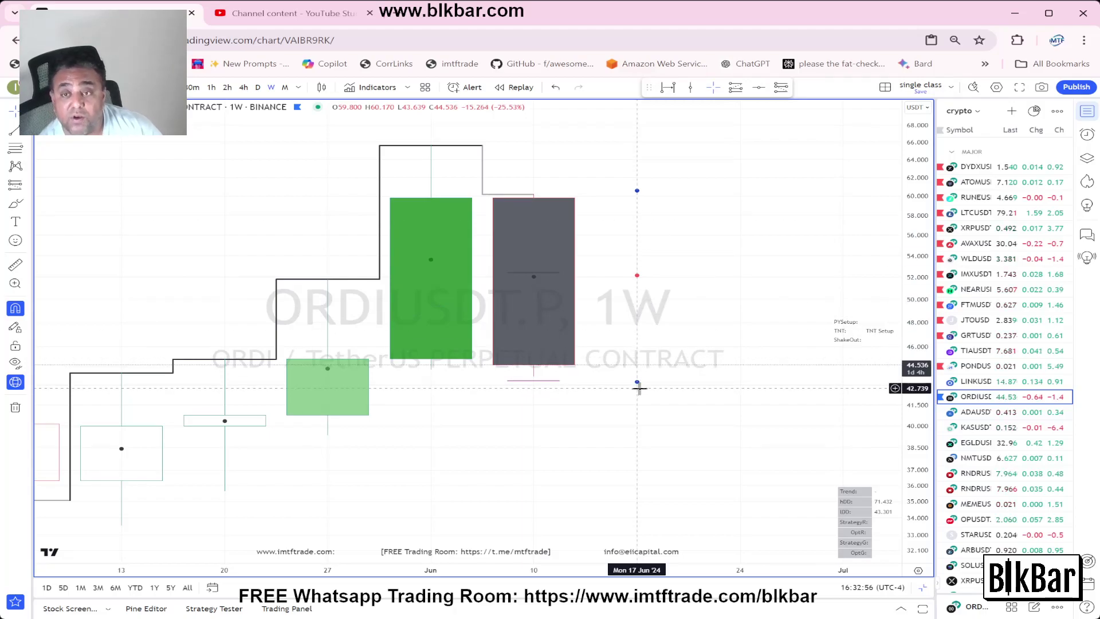
pyautogui.scroll(-3, 990, 385)
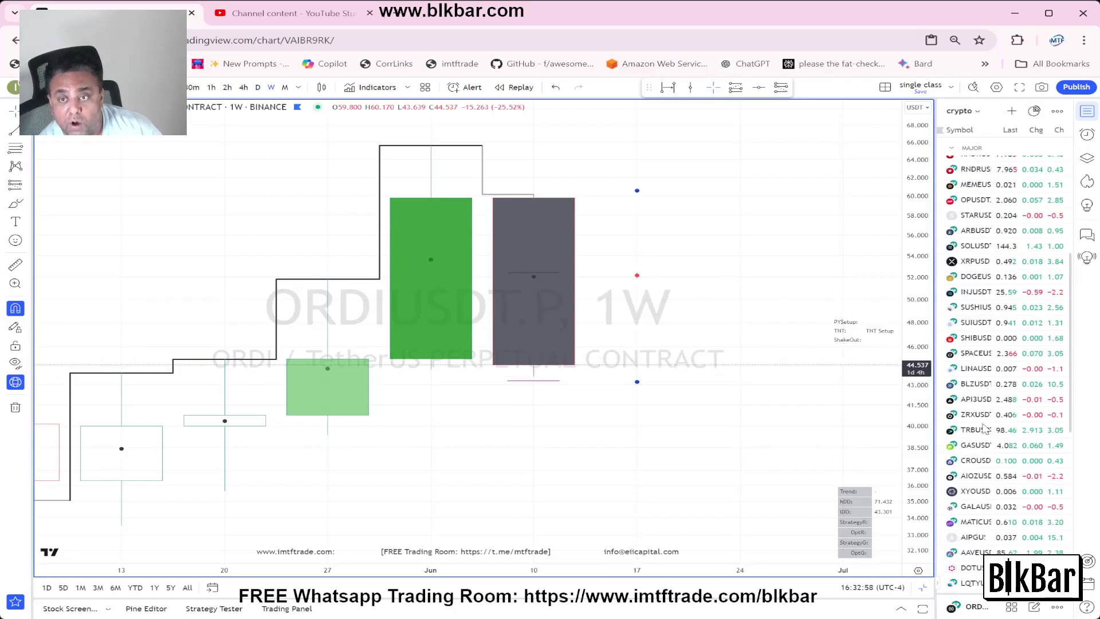
pyautogui.click(992, 287)
pyautogui.click(992, 299)
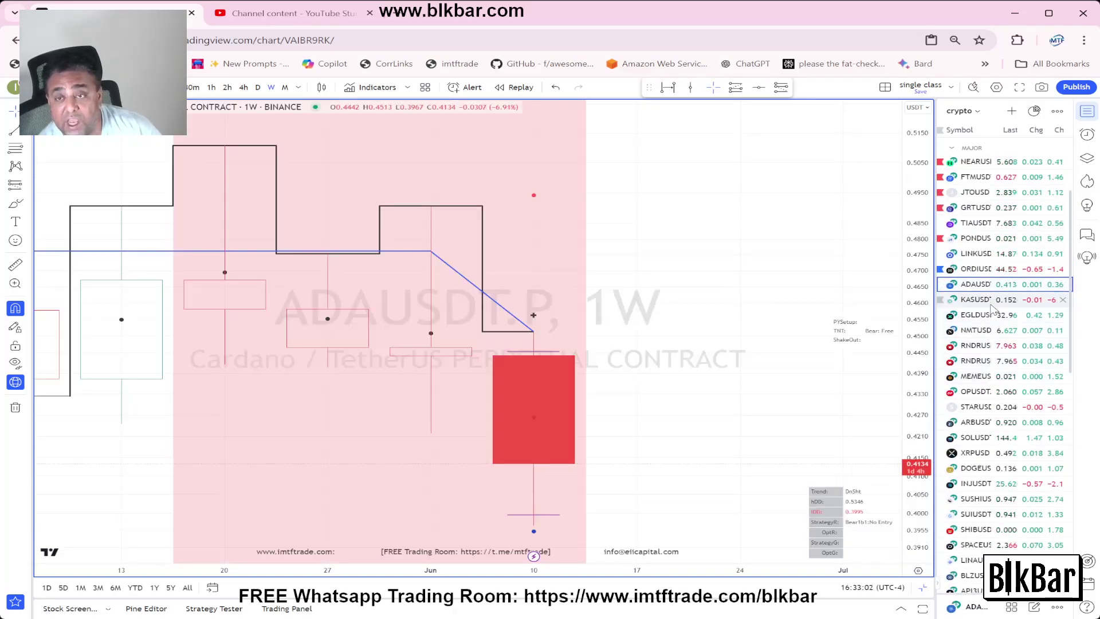
pyautogui.scroll(-10, 988, 344)
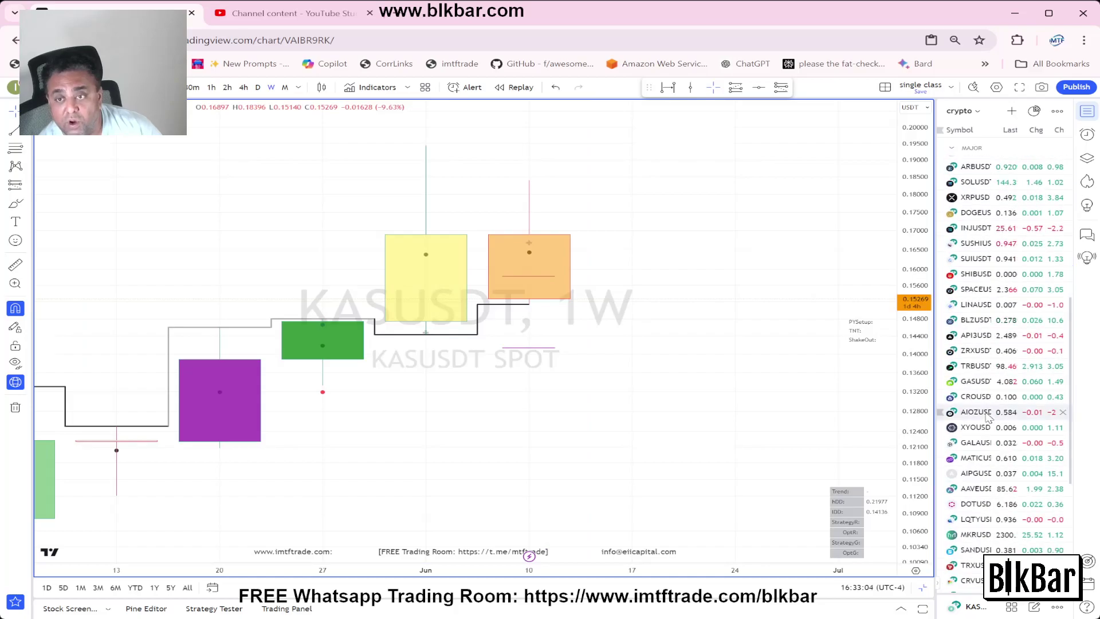
pyautogui.scroll(5, 980, 504)
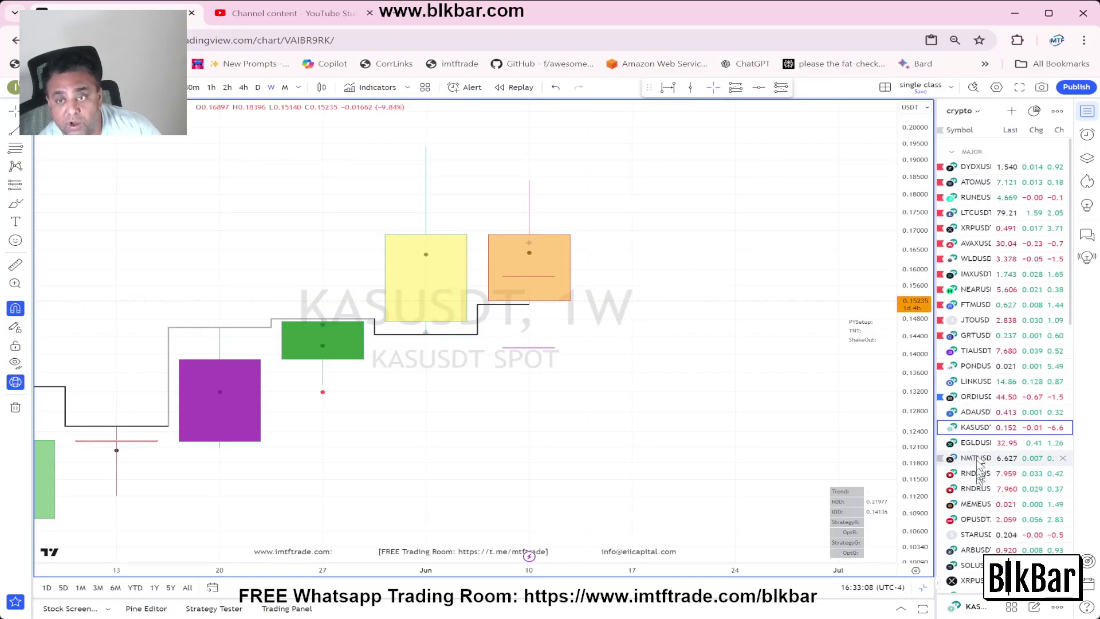